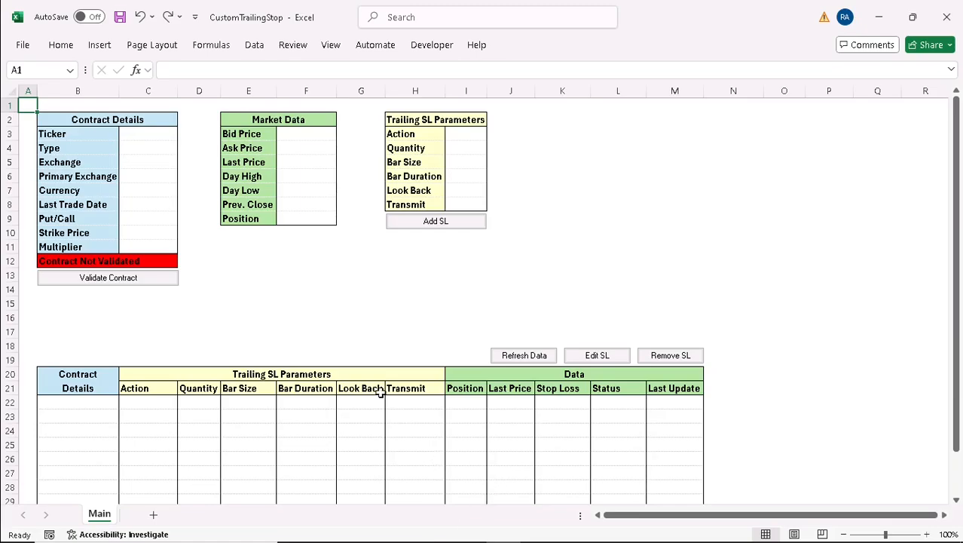
{"action": "left_click", "coordinate": [78, 122]}
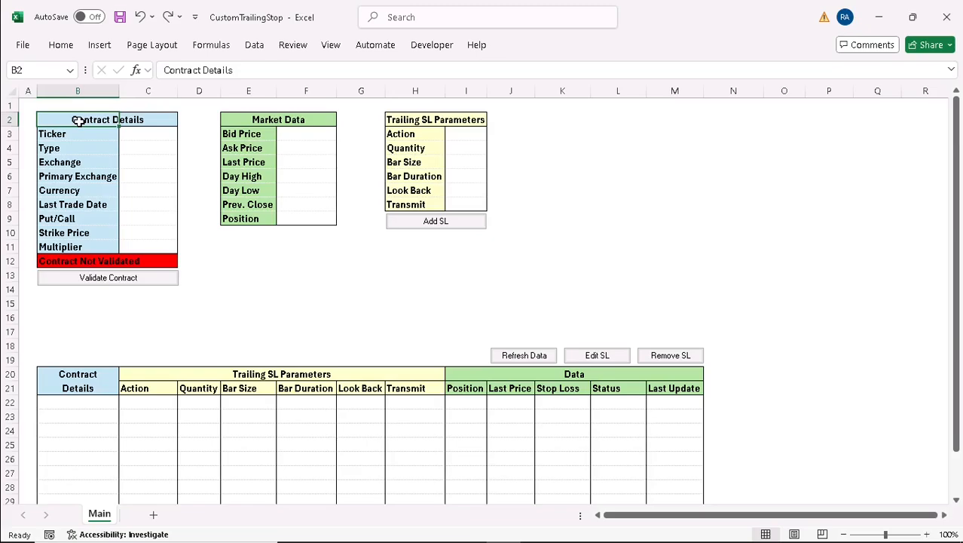
{"action": "left_click", "coordinate": [246, 126]}
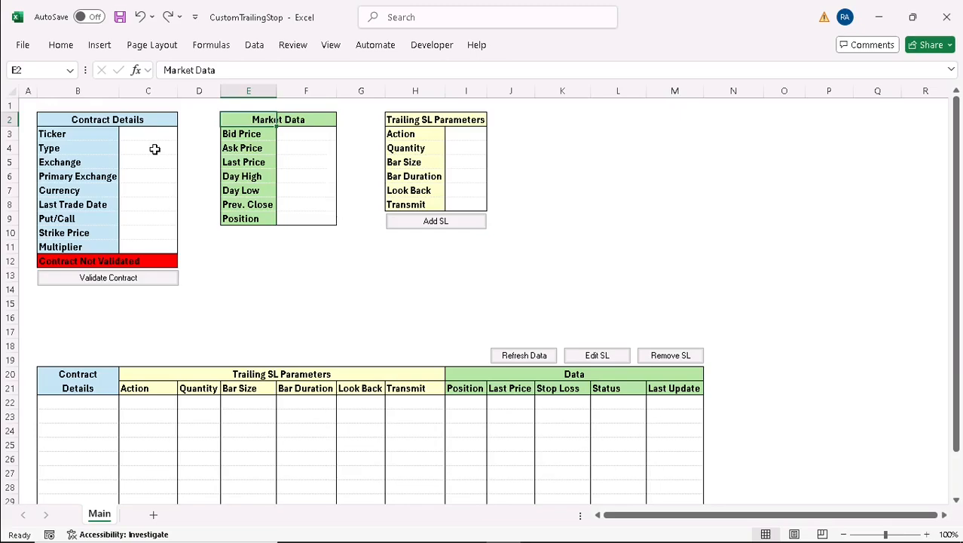
{"action": "left_click", "coordinate": [397, 154]}
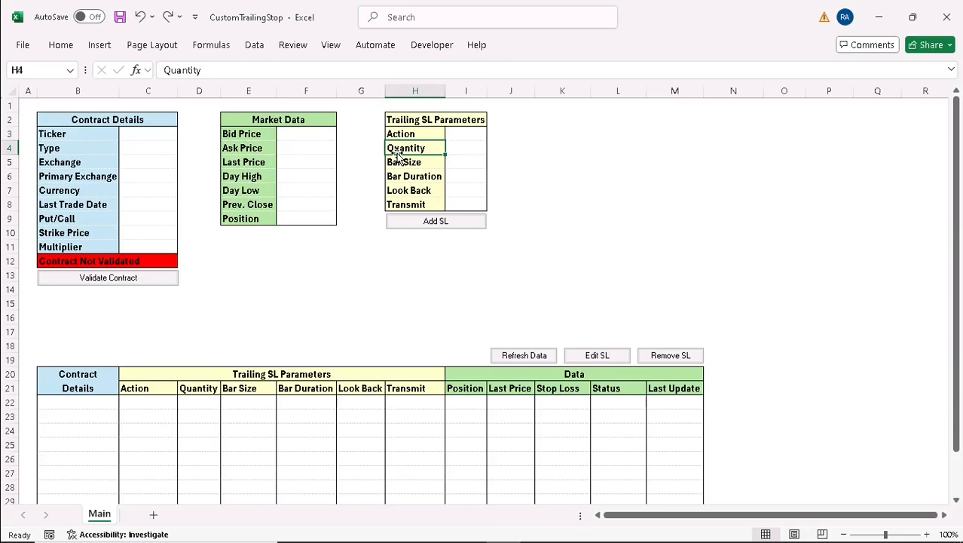
{"action": "left_click", "coordinate": [398, 121]}
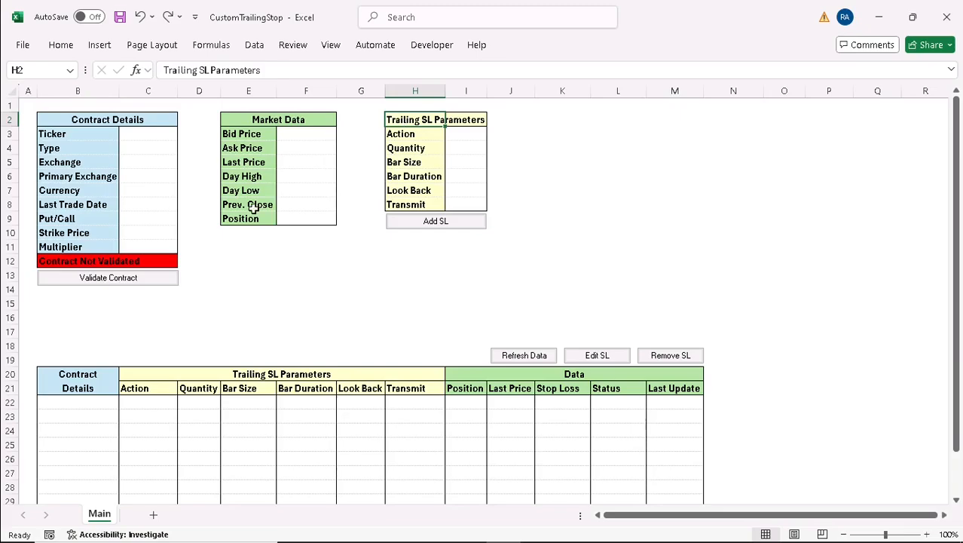
{"action": "left_click", "coordinate": [71, 386]}
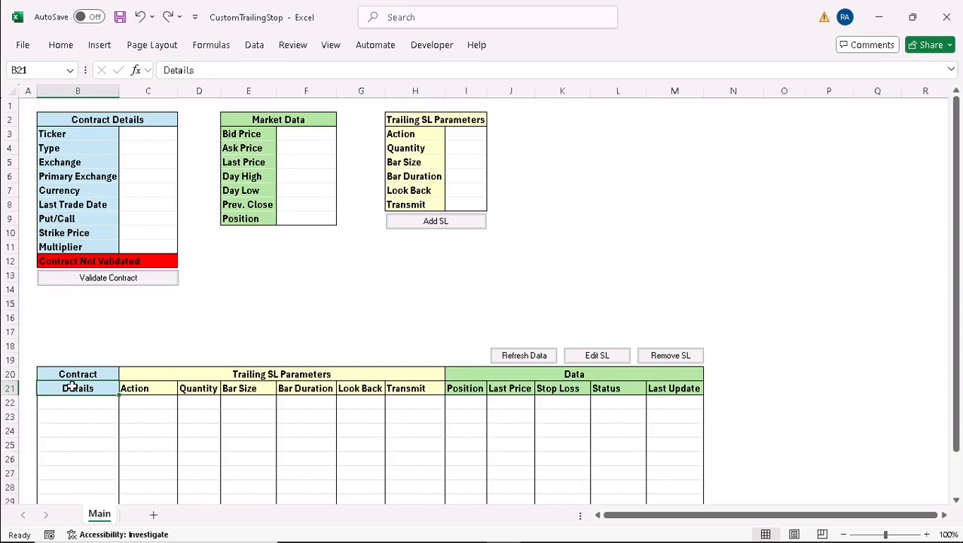
Step: Fill in the contract details with ticker RELIANCE, type STK, exchange NSE and currency INR, leaving the primary exchange blank
{"action": "key", "text": "Tab"}
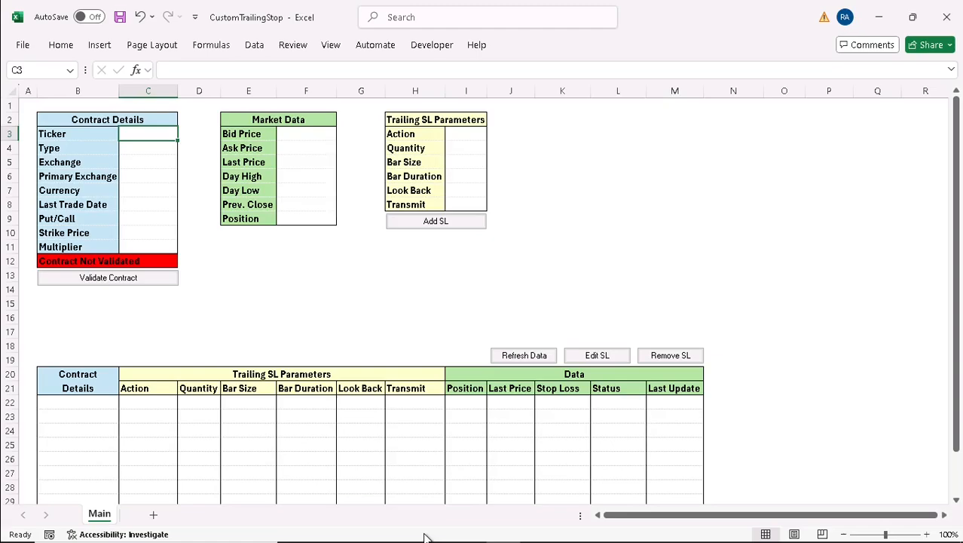
{"action": "type", "text": "RELIANCE"}
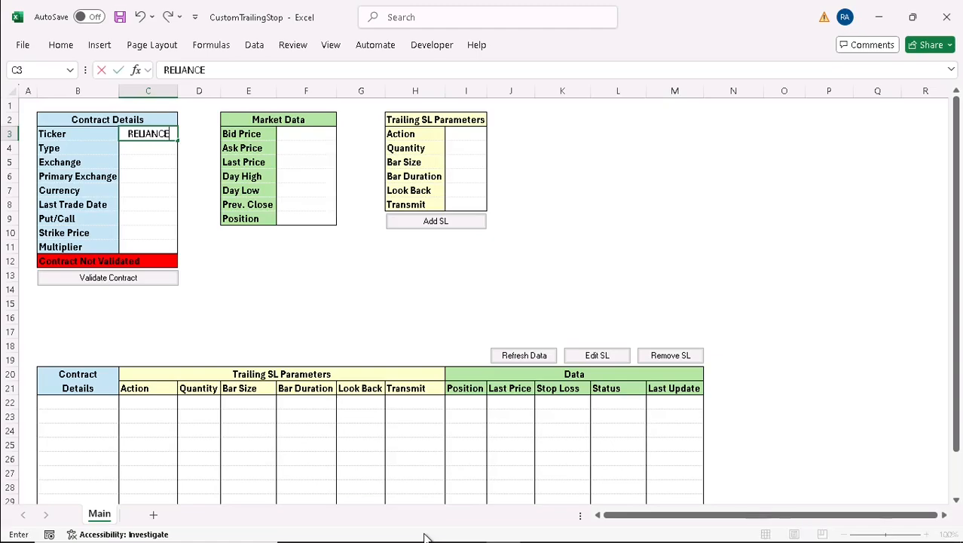
{"action": "key", "text": "Return"}
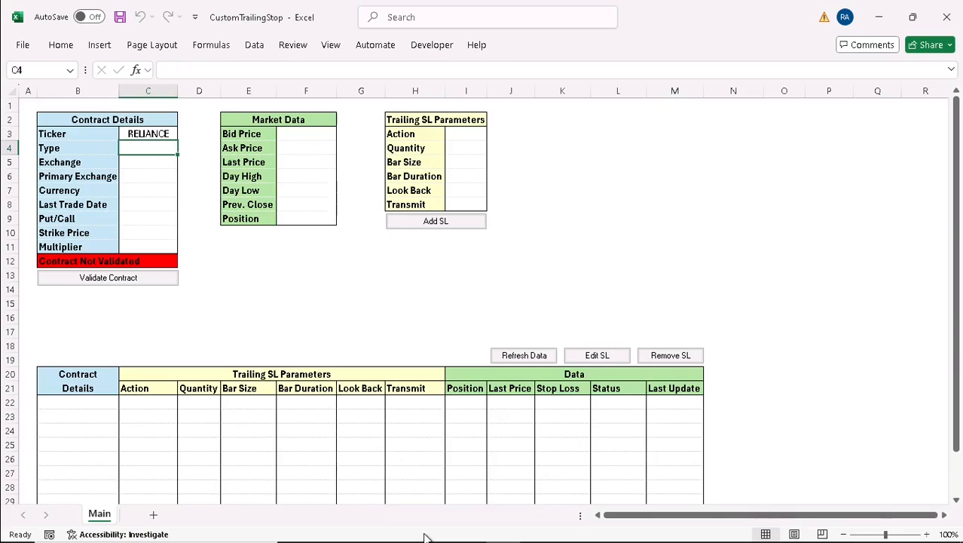
{"action": "type", "text": "STK"}
{"action": "key", "text": "Return"}
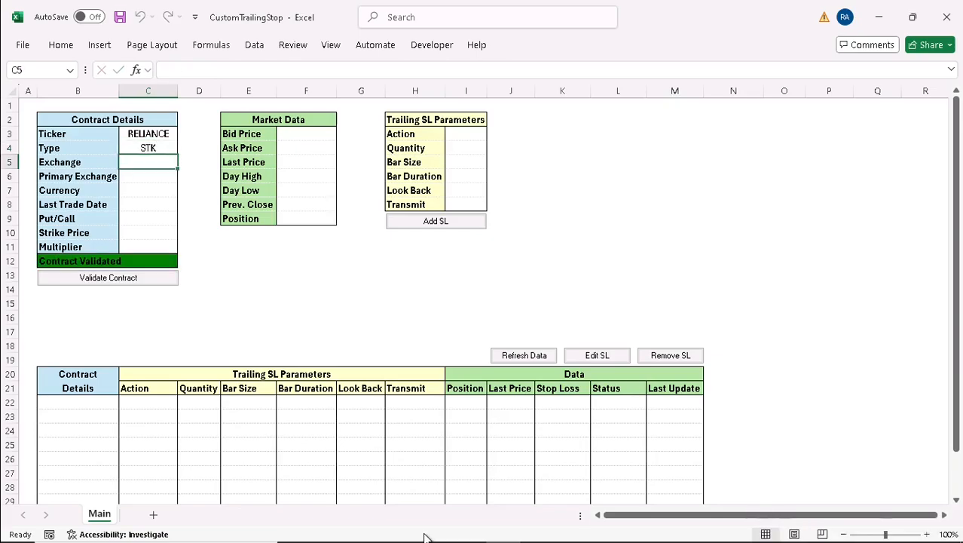
{"action": "type", "text": "NSE"}
{"action": "key", "text": "Return"}
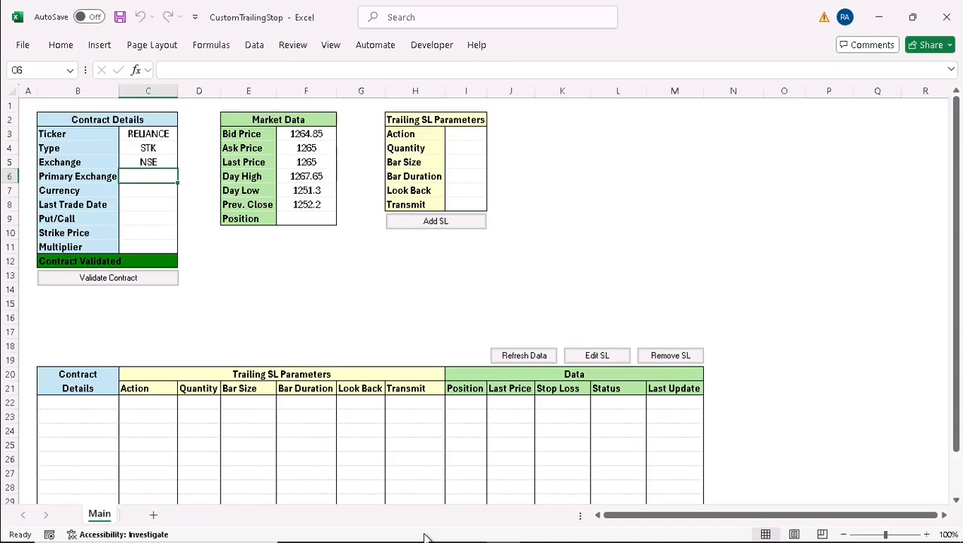
{"action": "key", "text": "Return"}
{"action": "type", "text": "INR"}
{"action": "key", "text": "Return"}
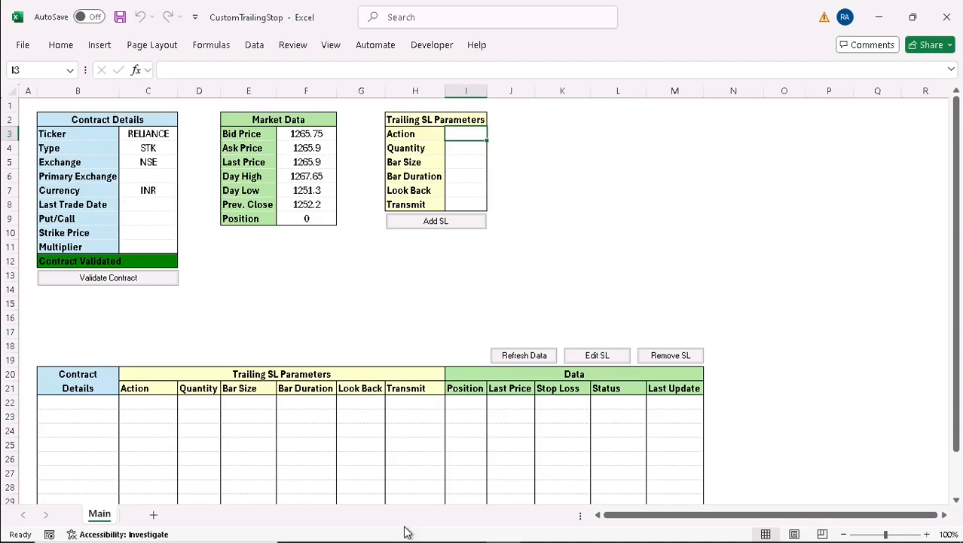
Step: Set the trailing stop-loss action to SELL and the quantity to 100
{"action": "type", "text": "SELL"}
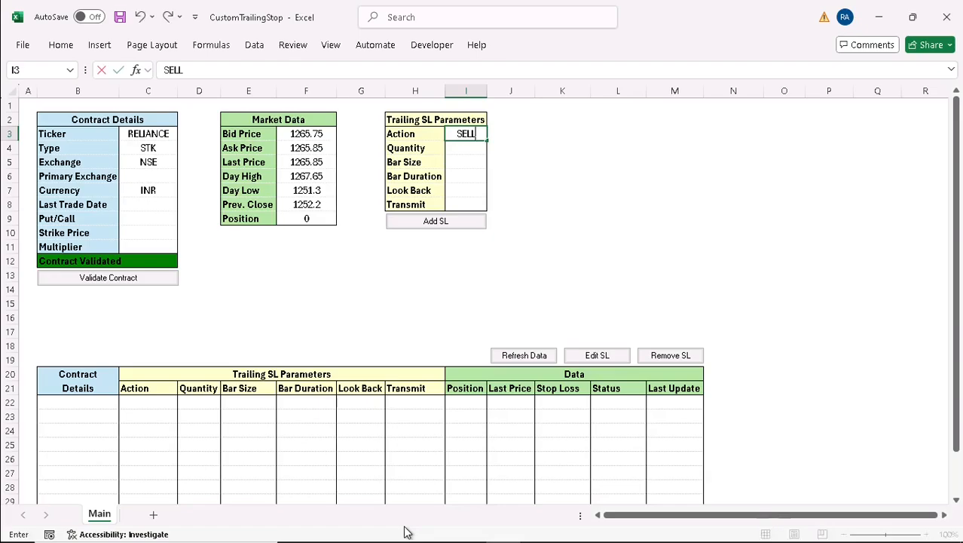
{"action": "key", "text": "Return"}
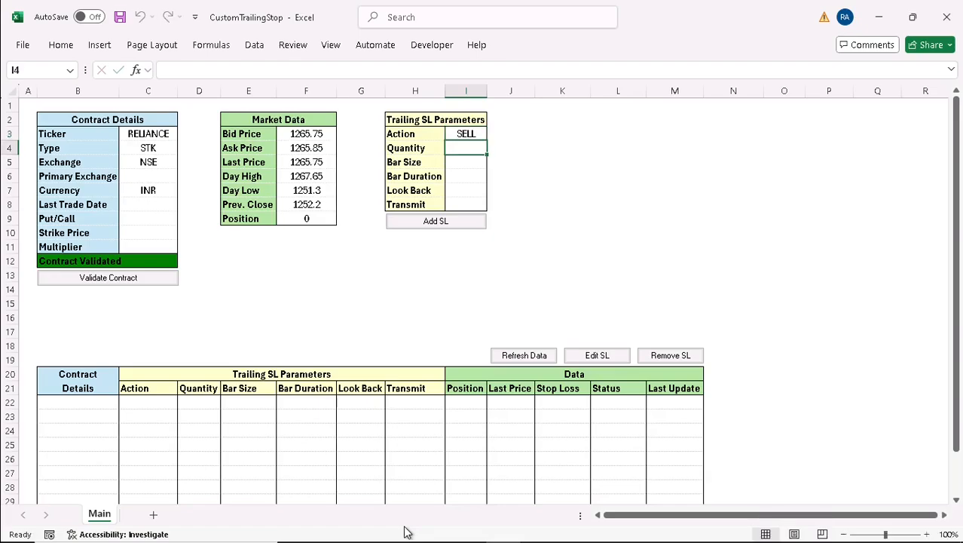
{"action": "type", "text": "100"}
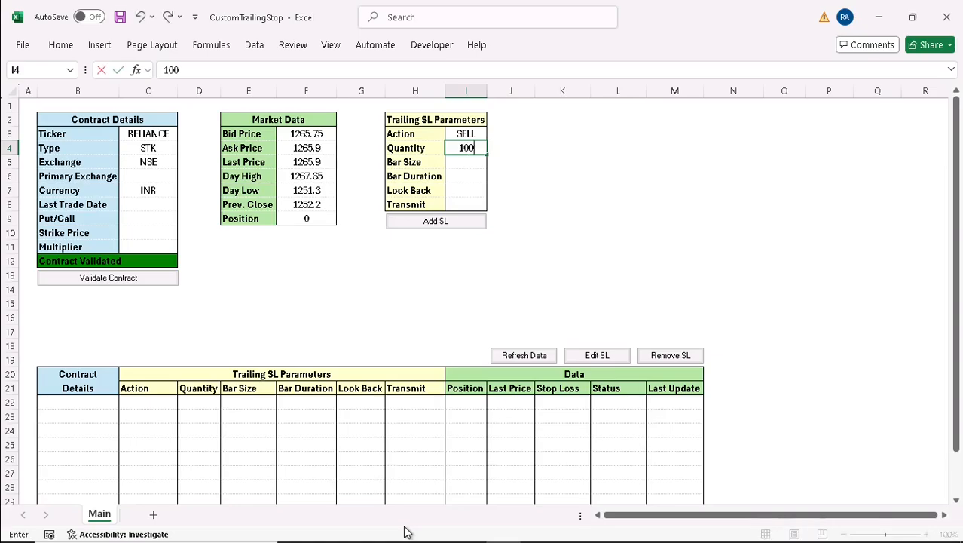
{"action": "key", "text": "Return"}
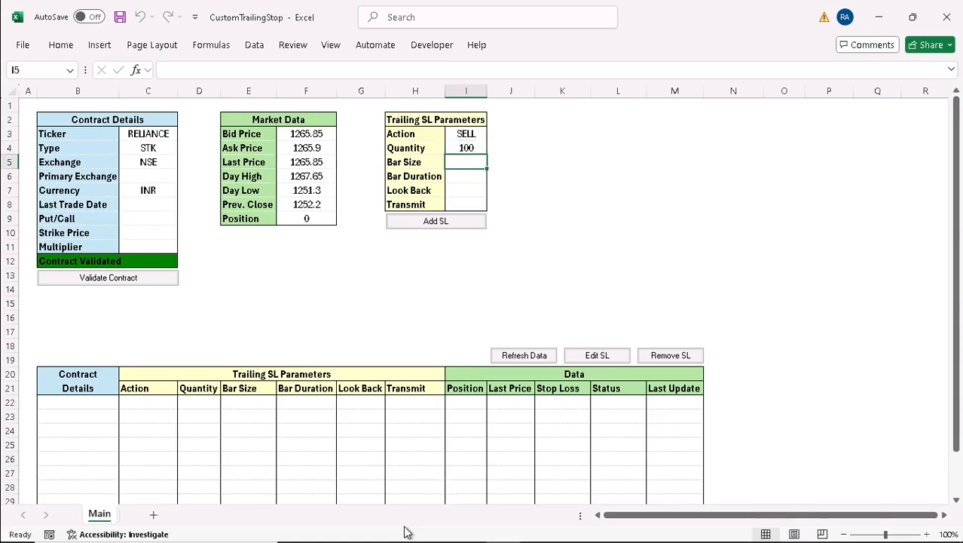
Step: Set the trailing stop-loss bar size to 30 secs, bar duration to 3600 S, look back to 5 and transmit to 1
{"action": "type", "text": "30 secs"}
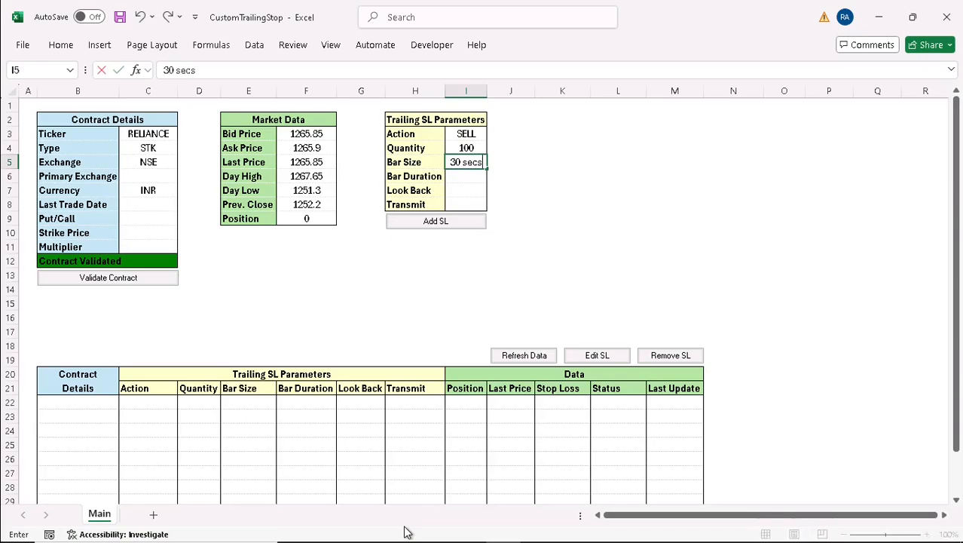
{"action": "key", "text": "Return"}
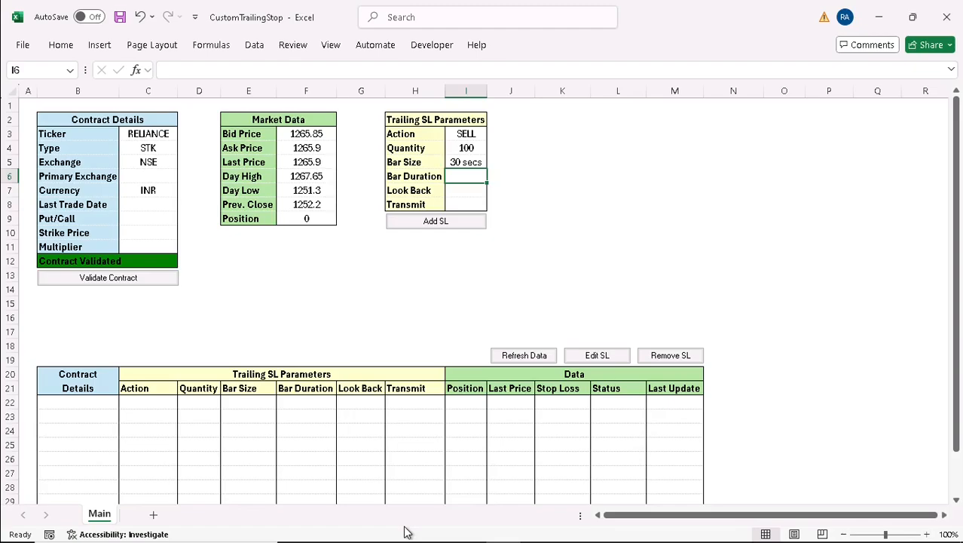
{"action": "type", "text": "360"}
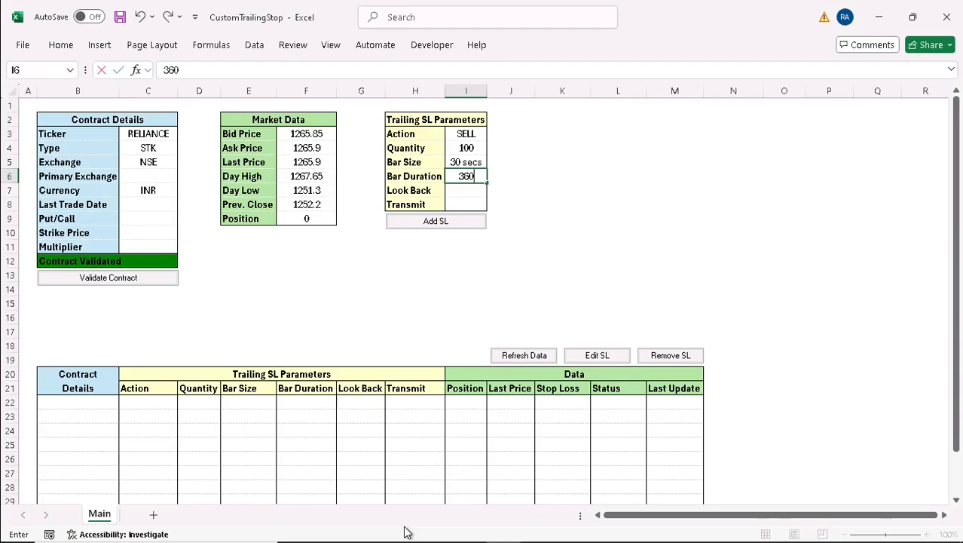
{"action": "type", "text": "0 S"}
{"action": "key", "text": "Return"}
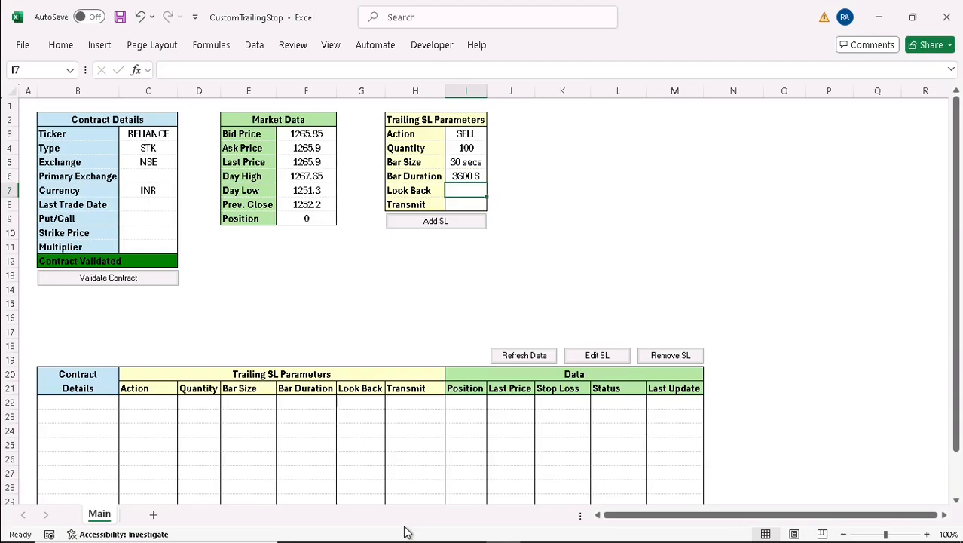
{"action": "type", "text": "5"}
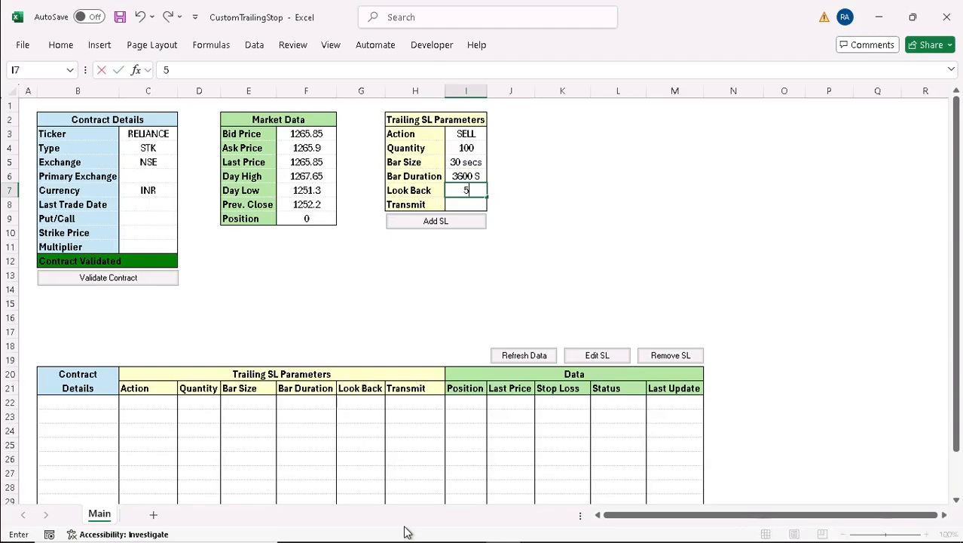
{"action": "key", "text": "Return"}
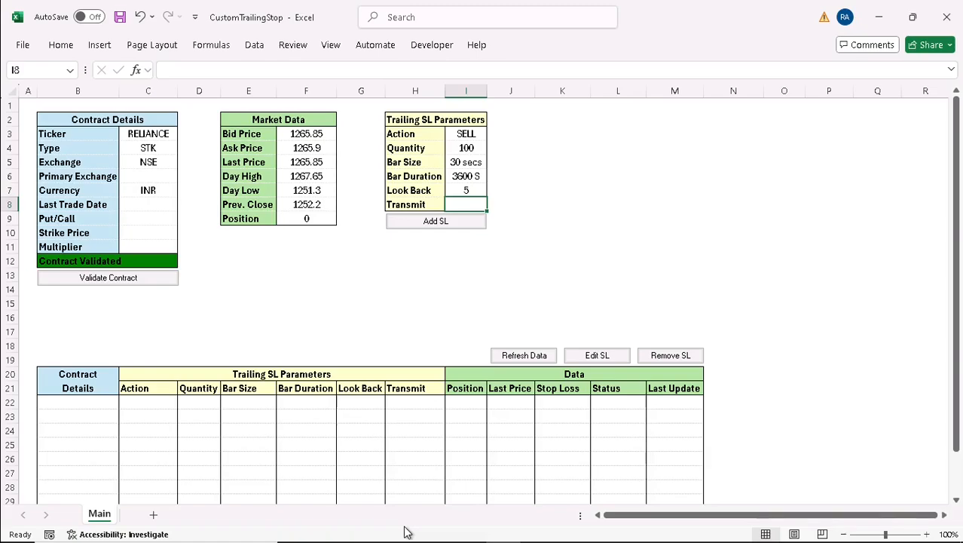
{"action": "type", "text": "1"}
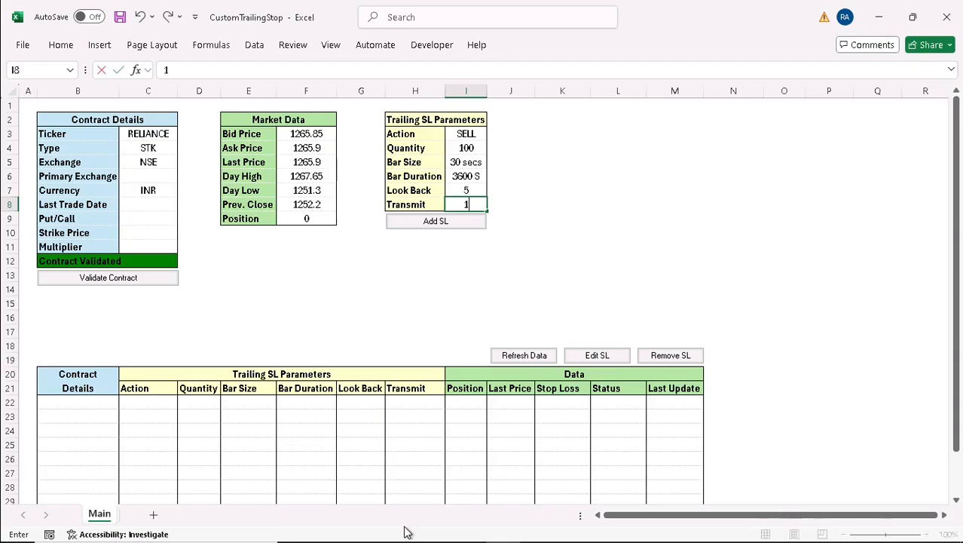
{"action": "key", "text": "Left"}
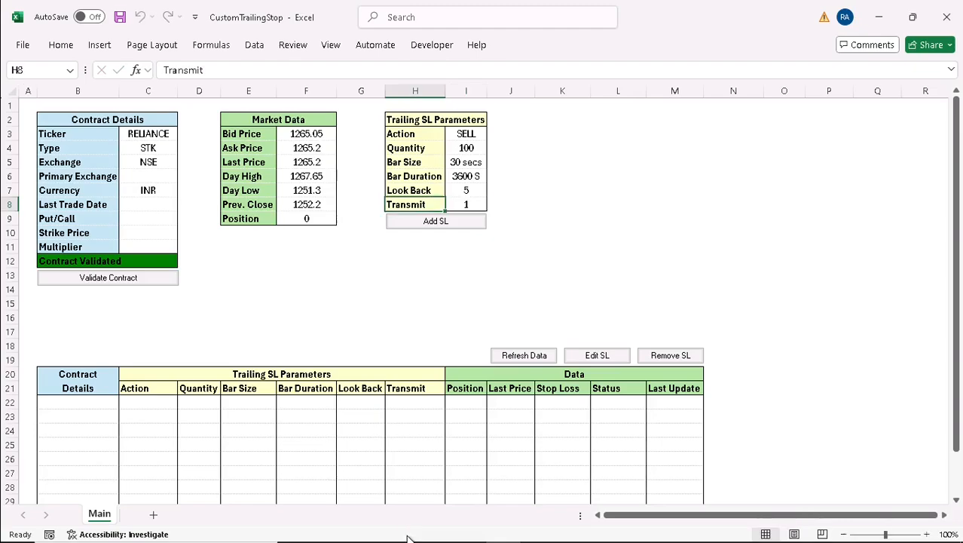
Step: Bring up the RELIANCE 30-second candle chart beside the sheet and add the trailing stop loss to the lower table
{"action": "left_click", "coordinate": [432, 224]}
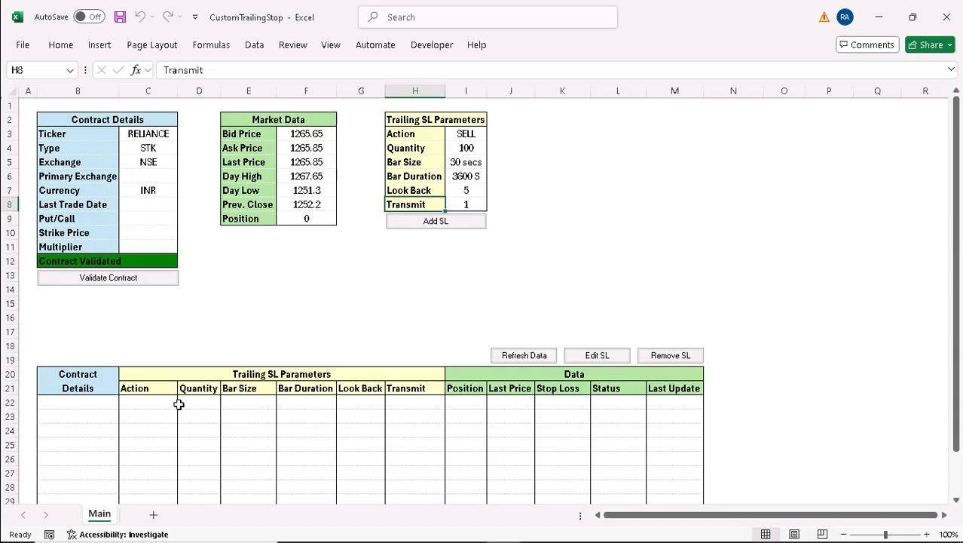
{"action": "left_click", "coordinate": [407, 539]}
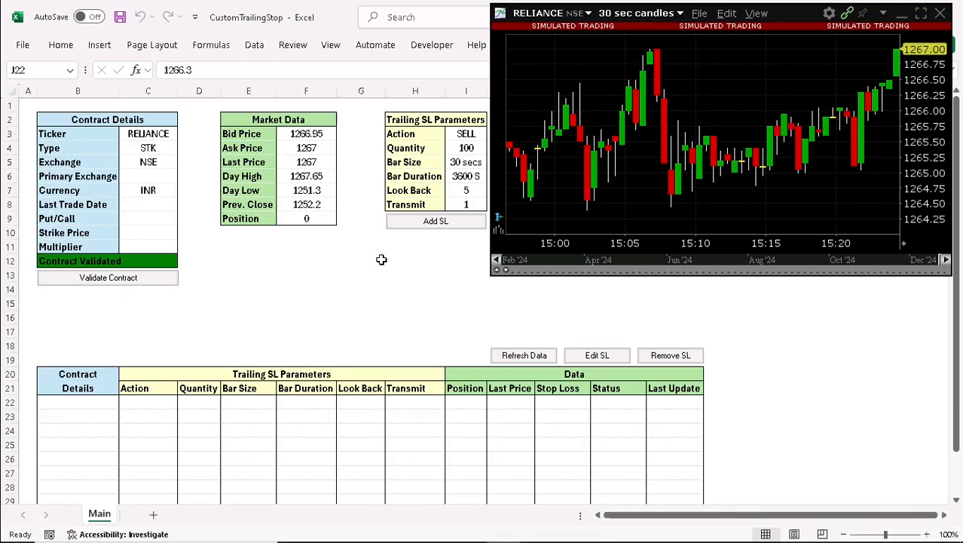
{"action": "left_click", "coordinate": [427, 221]}
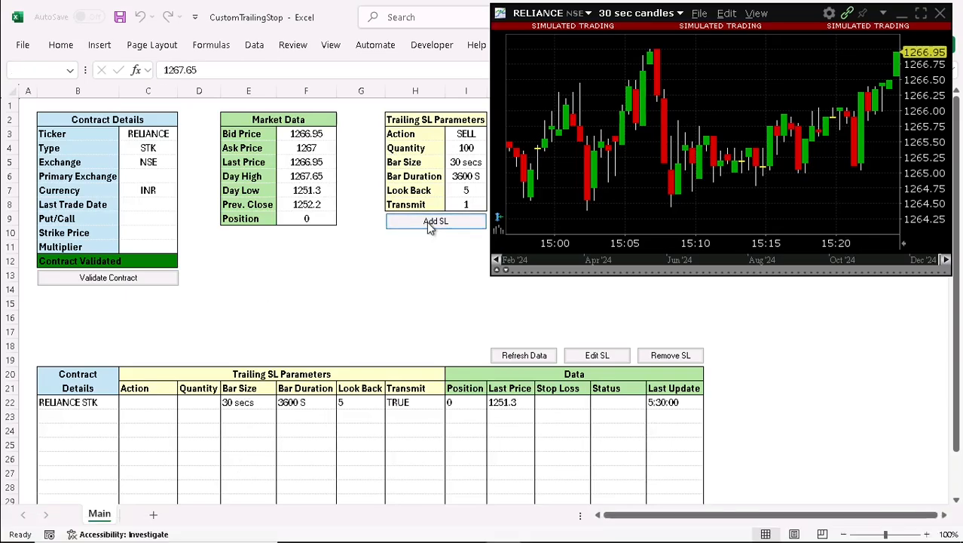